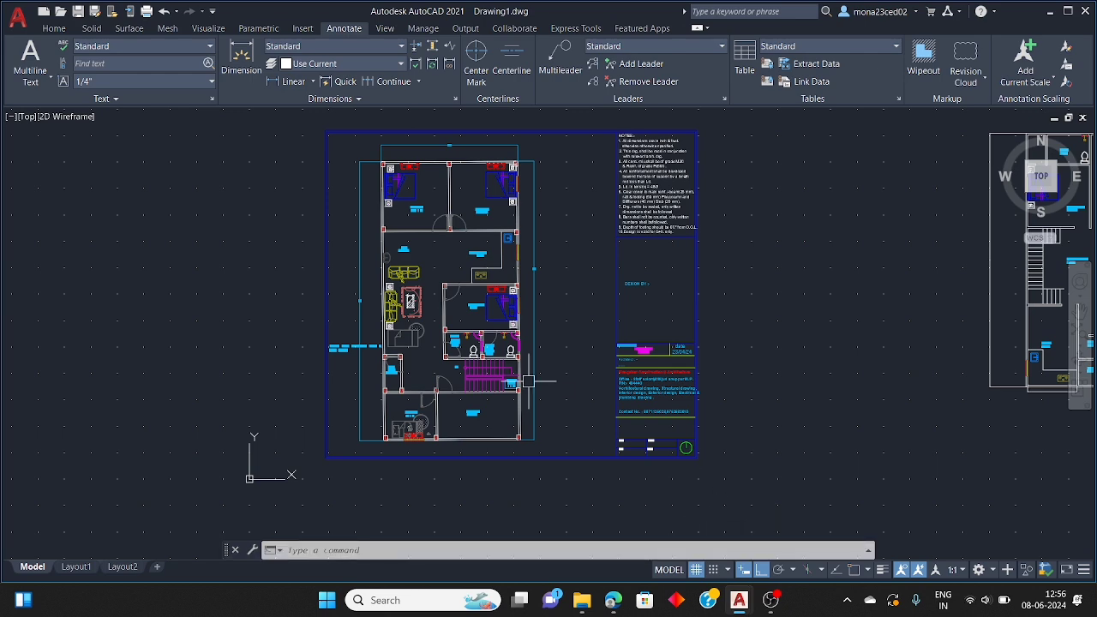
- Cancel any active command and run PLOT to open the Plot - Model dialog
scroll(619, 359, down, 4)
scroll(626, 316, up, 6)
scroll(730, 255, down, 2)
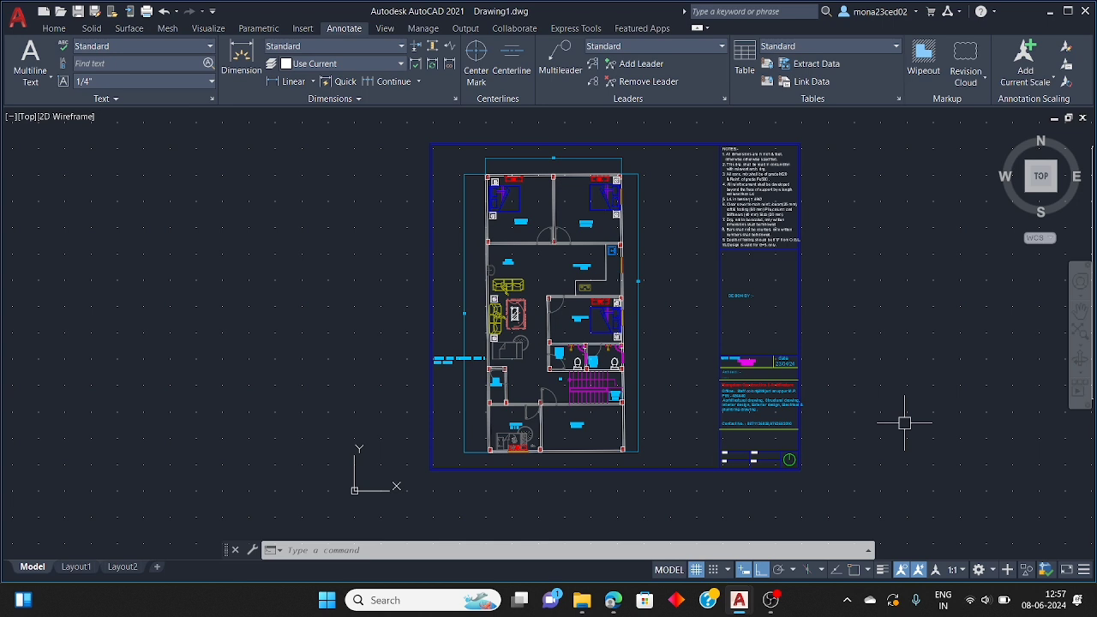
key(Escape)
key(Escape)
key(Escape)
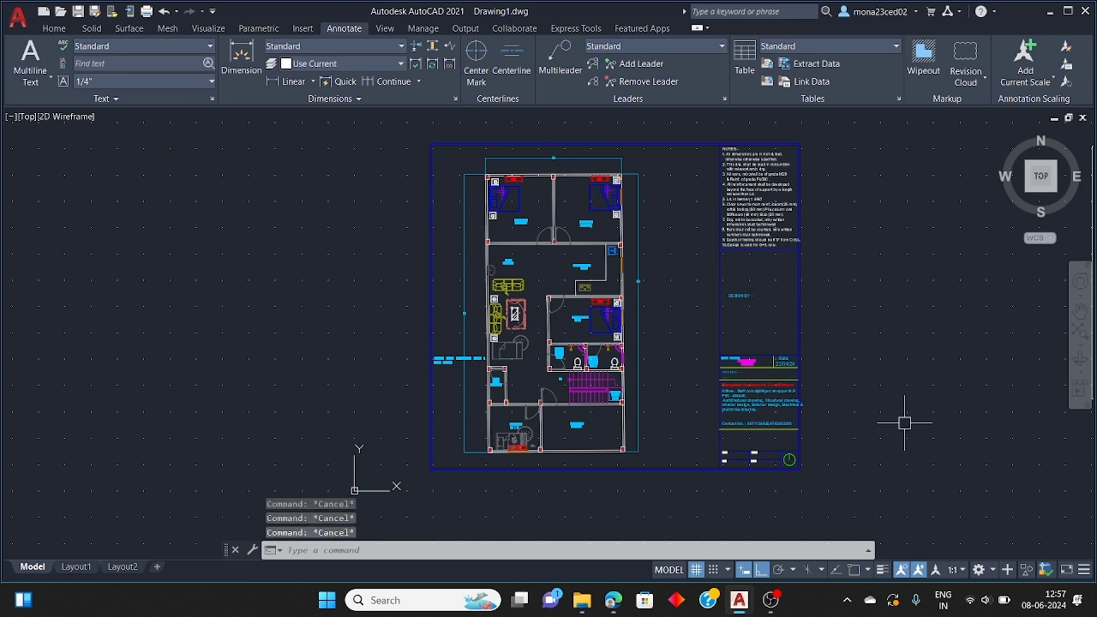
text(PLOT)
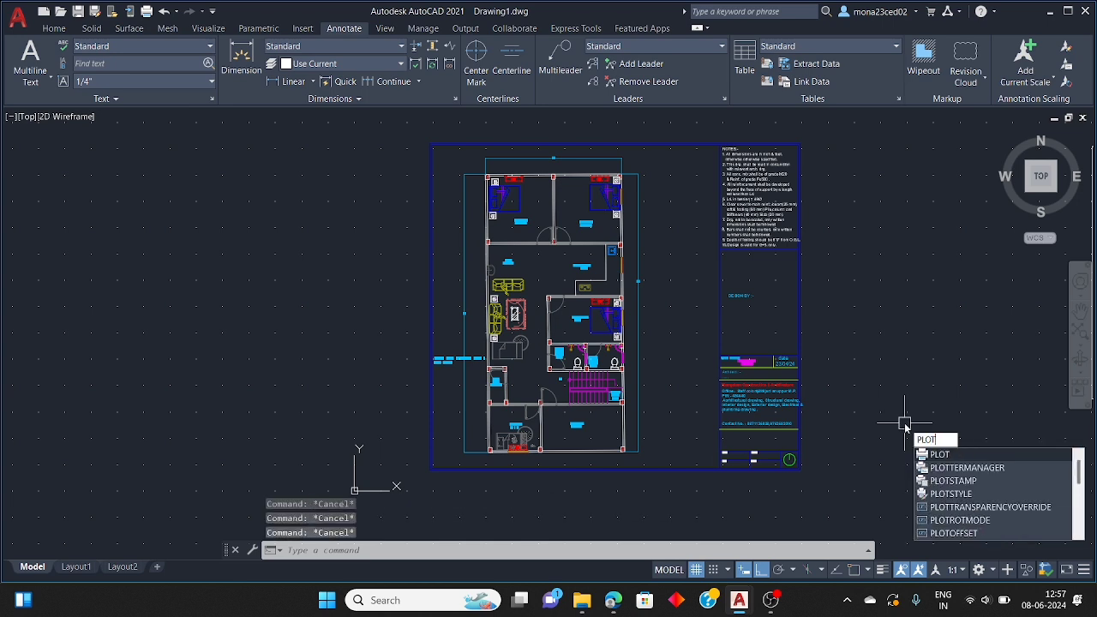
key(Return)
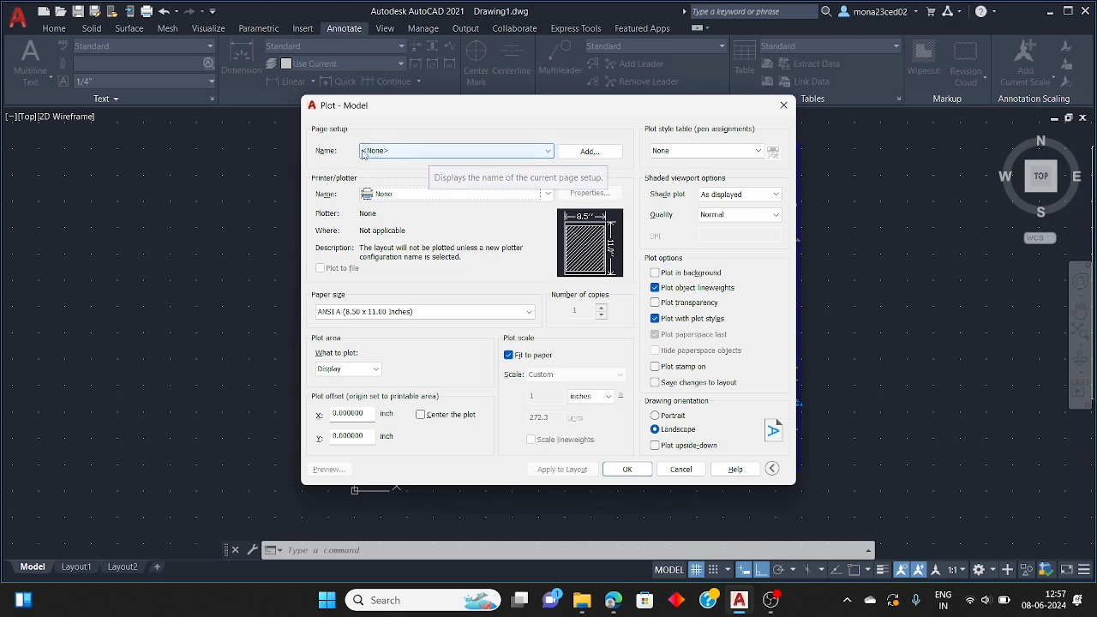
- Load the <Previous plot> page setup and keep DWG To PDF.pc3 as the plotter
click(433, 154)
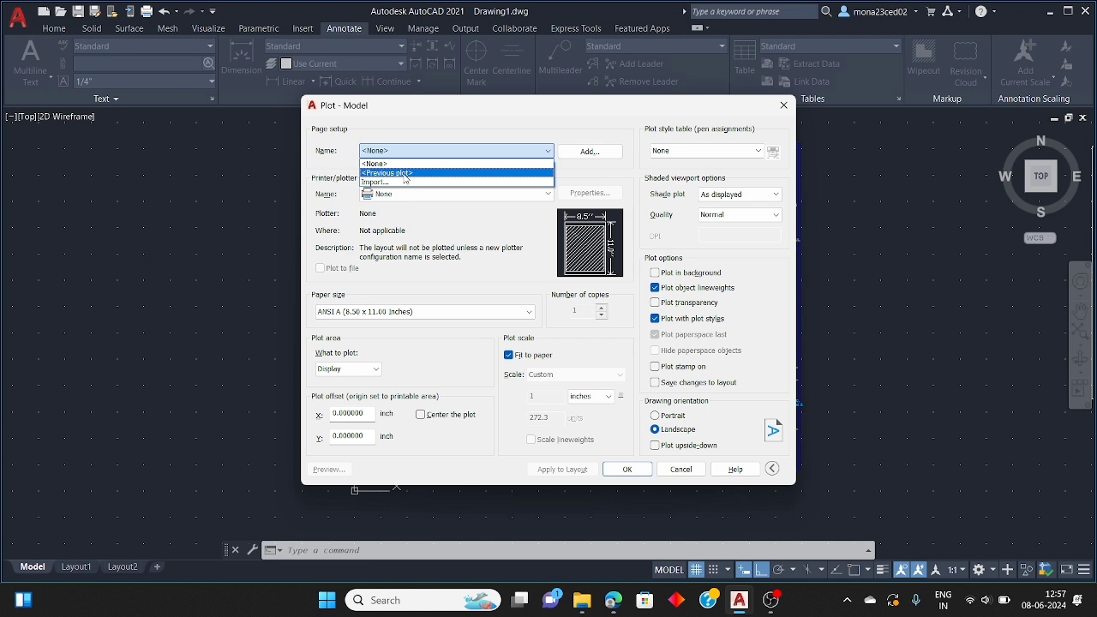
click(407, 175)
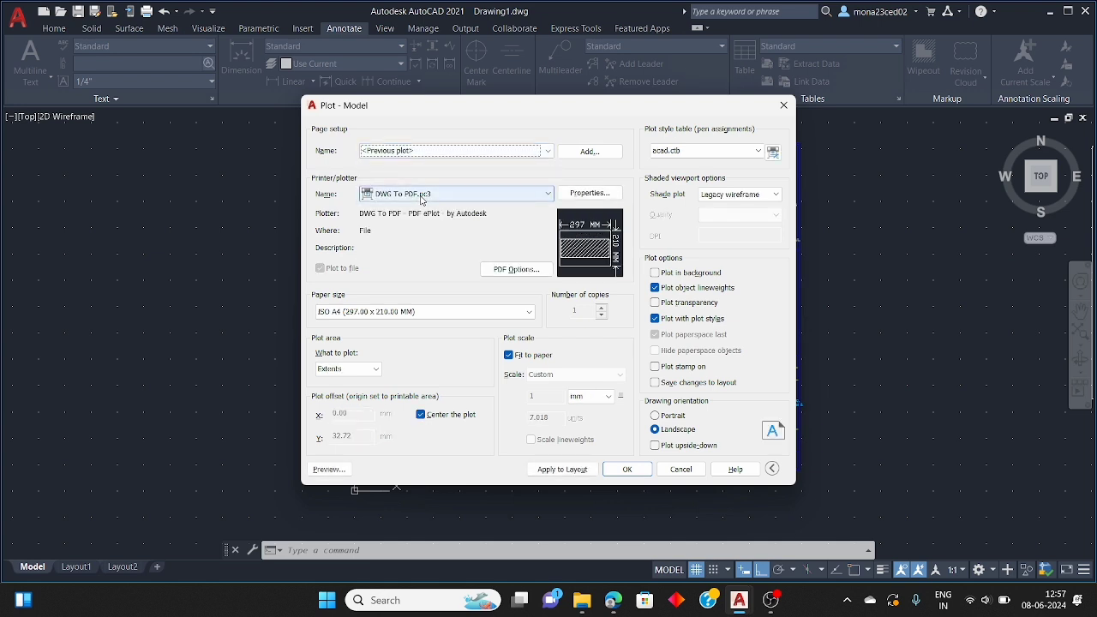
click(438, 196)
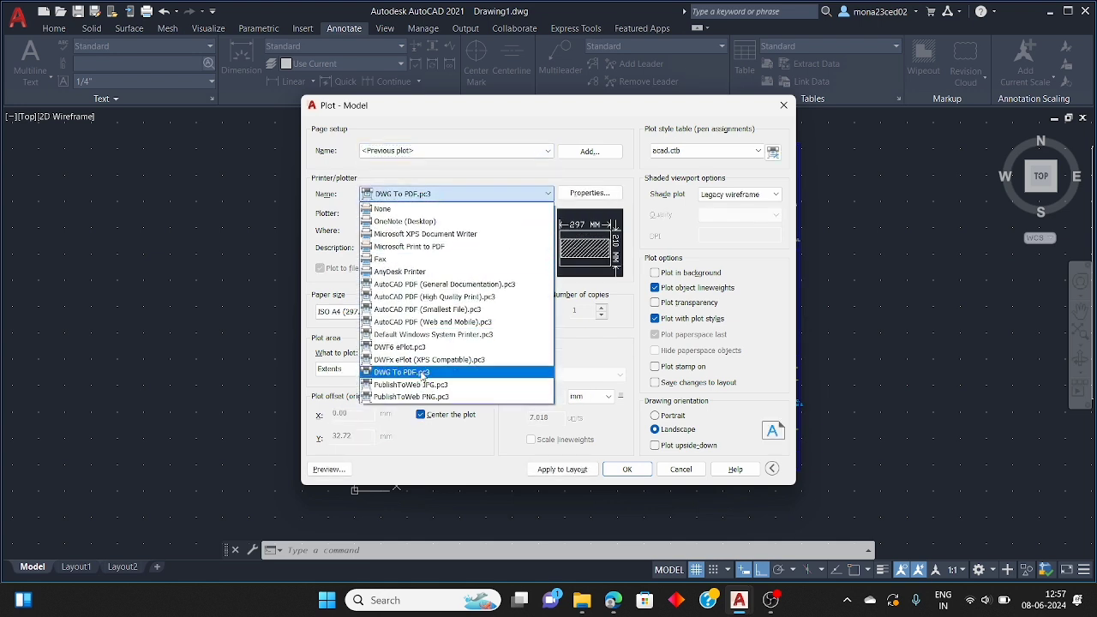
click(439, 375)
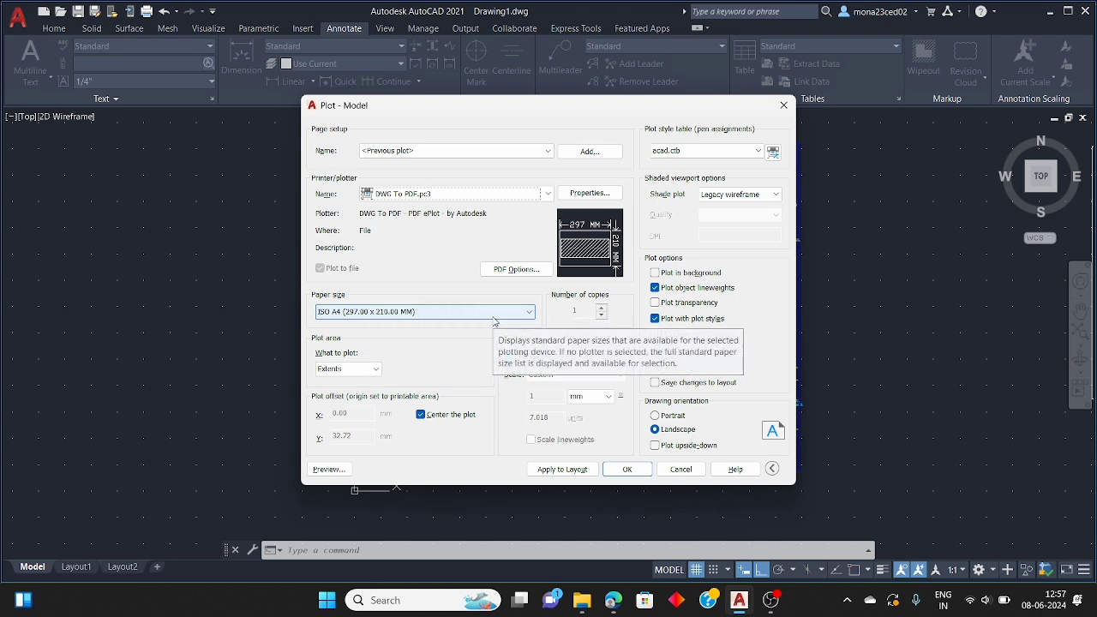
- Keep Extents as the plot area
click(372, 371)
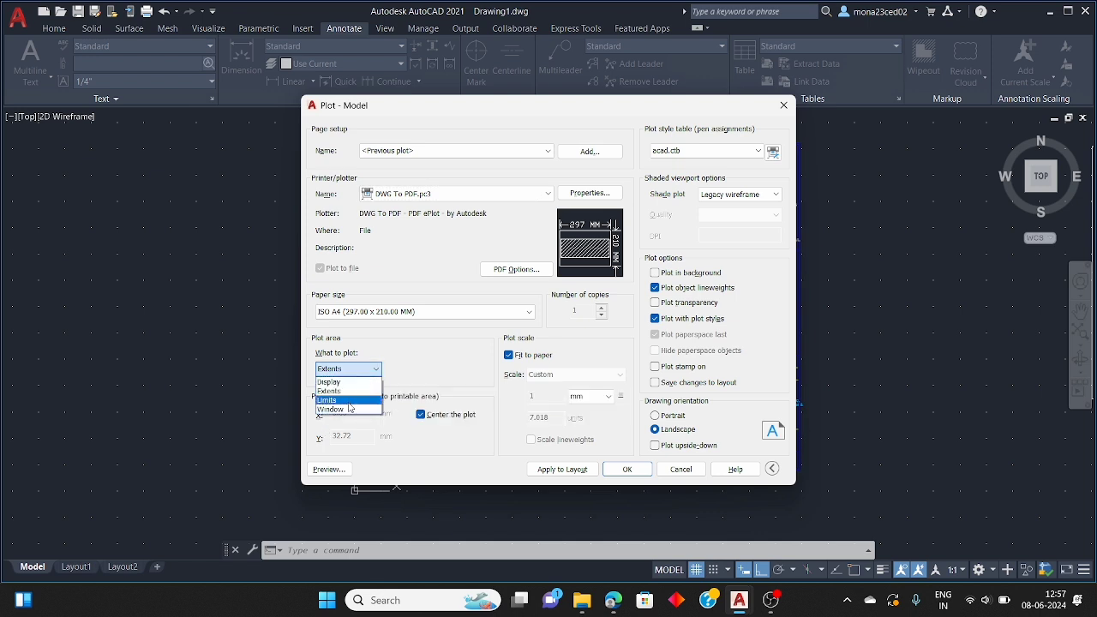
click(370, 372)
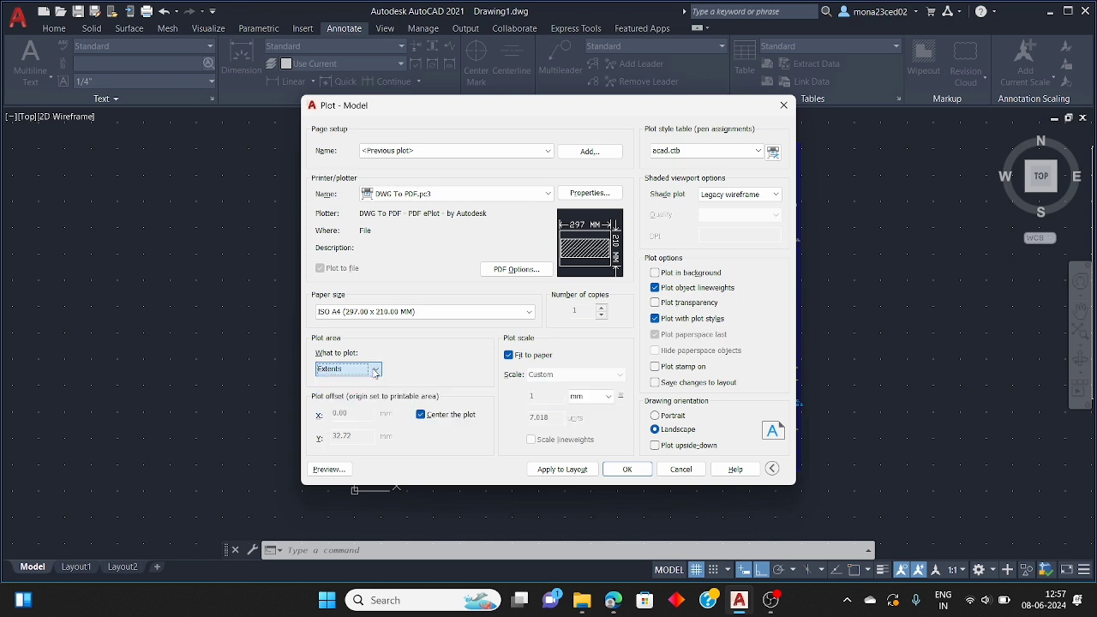
click(378, 370)
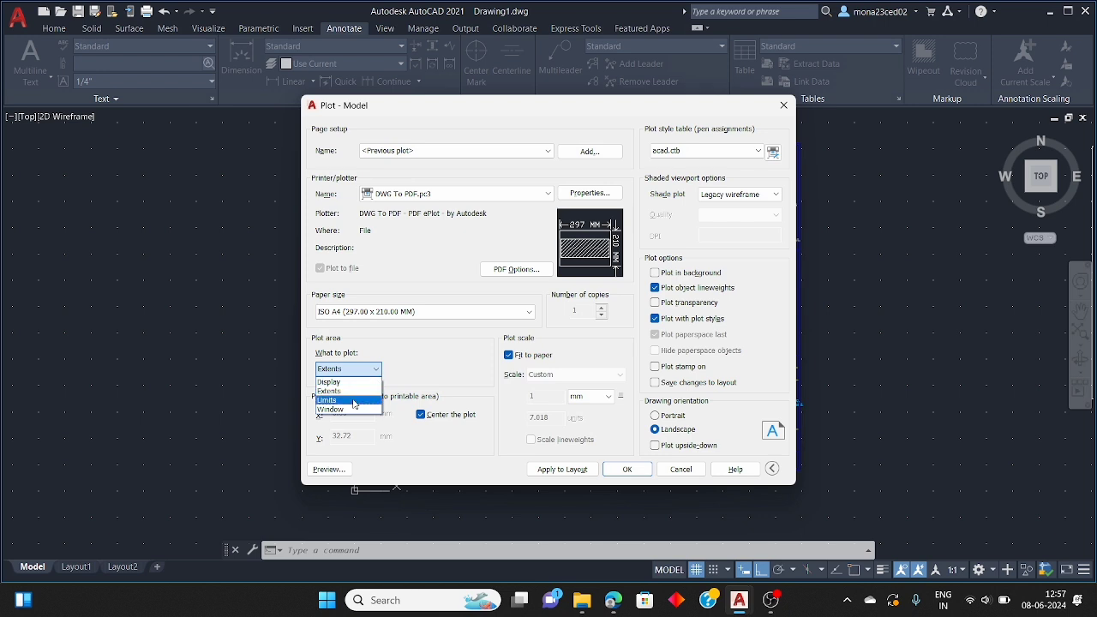
click(369, 392)
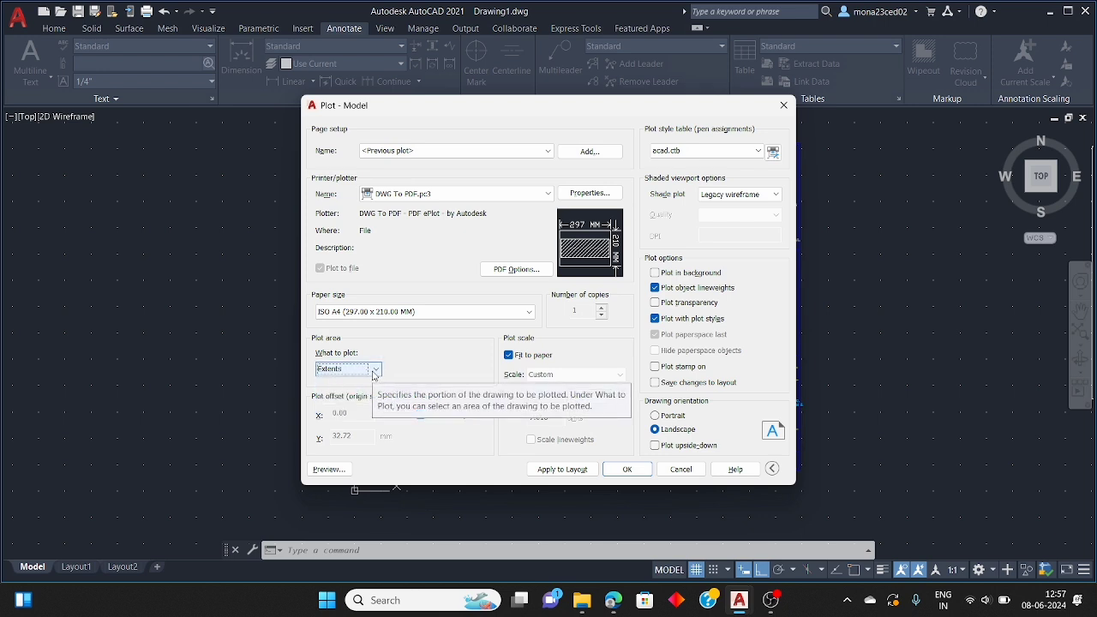
- Use the acad.ctb plot style table for this layout only, not all layouts
click(738, 152)
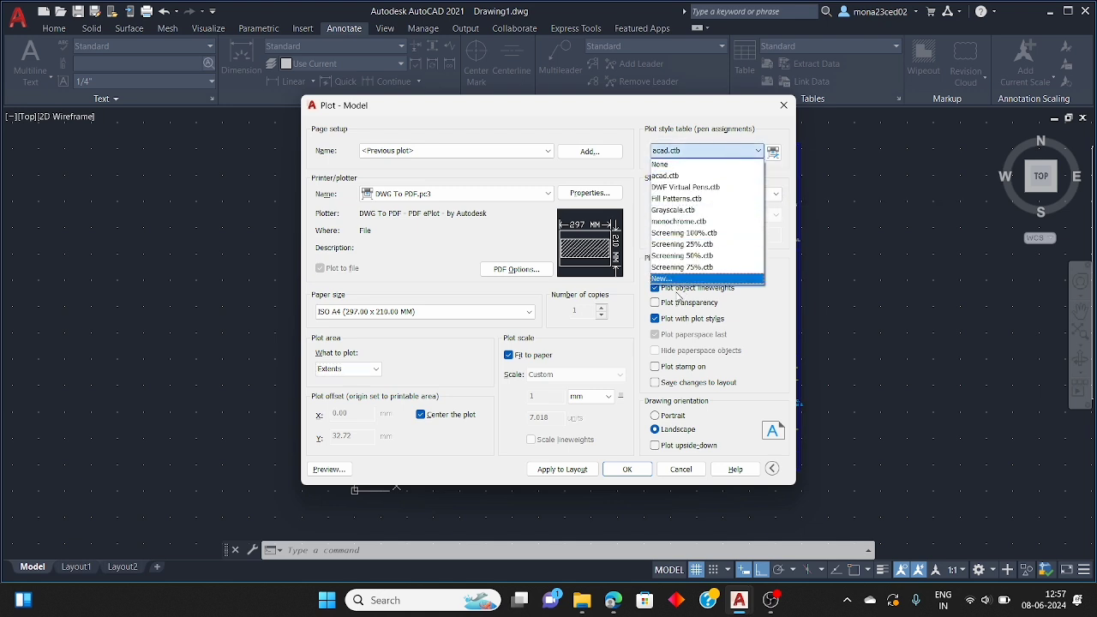
click(691, 178)
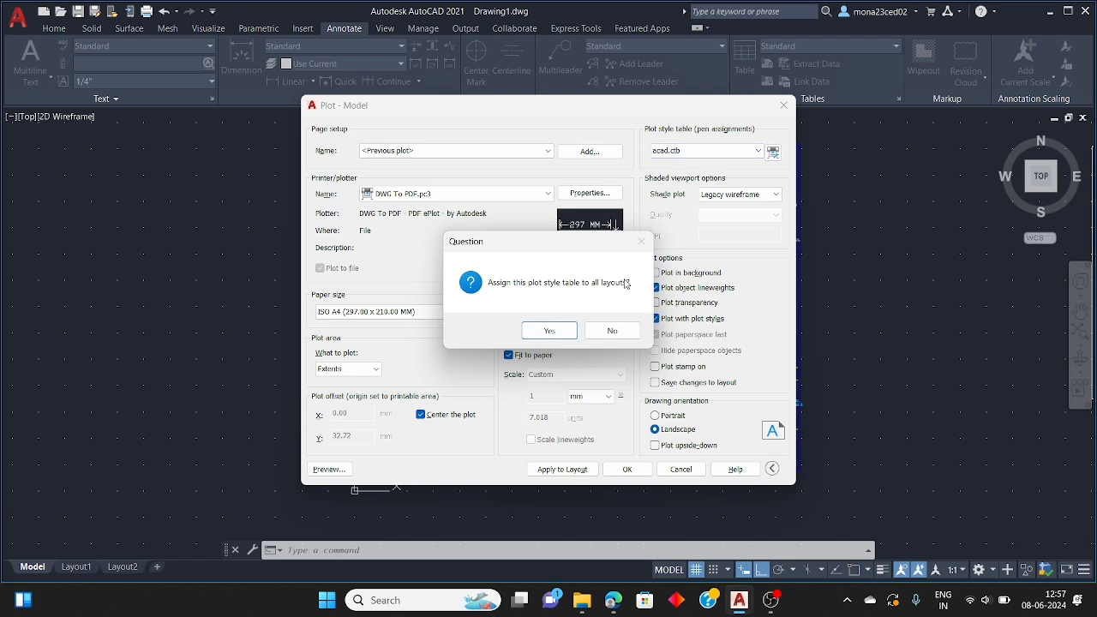
click(613, 333)
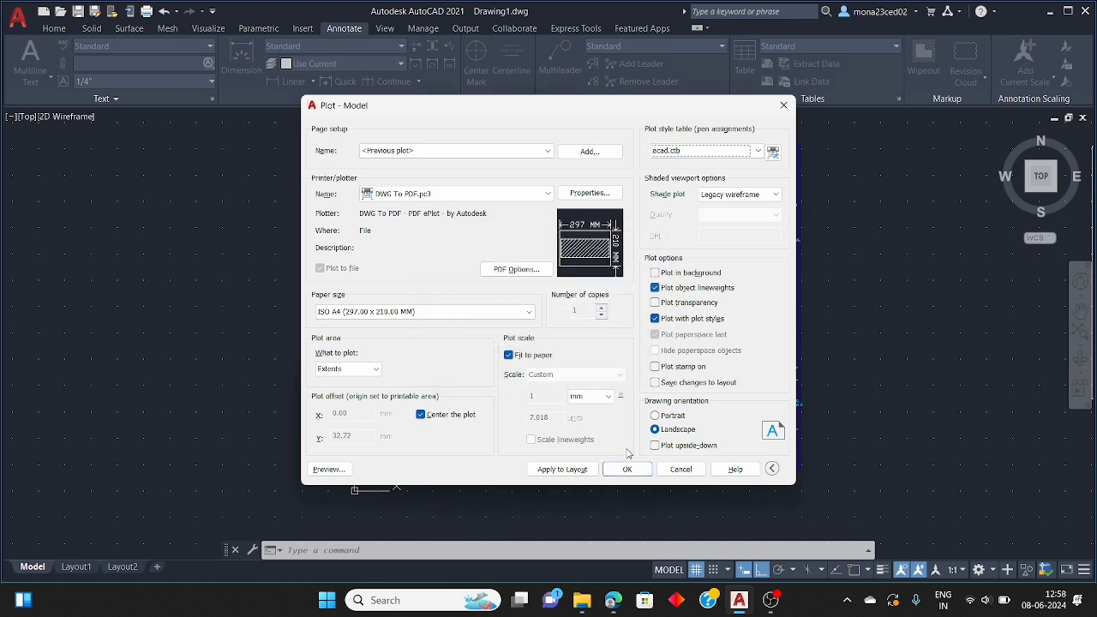
- Preview the A4 sheet, zooming in and out to inspect the floor plan, notes and title block
click(319, 469)
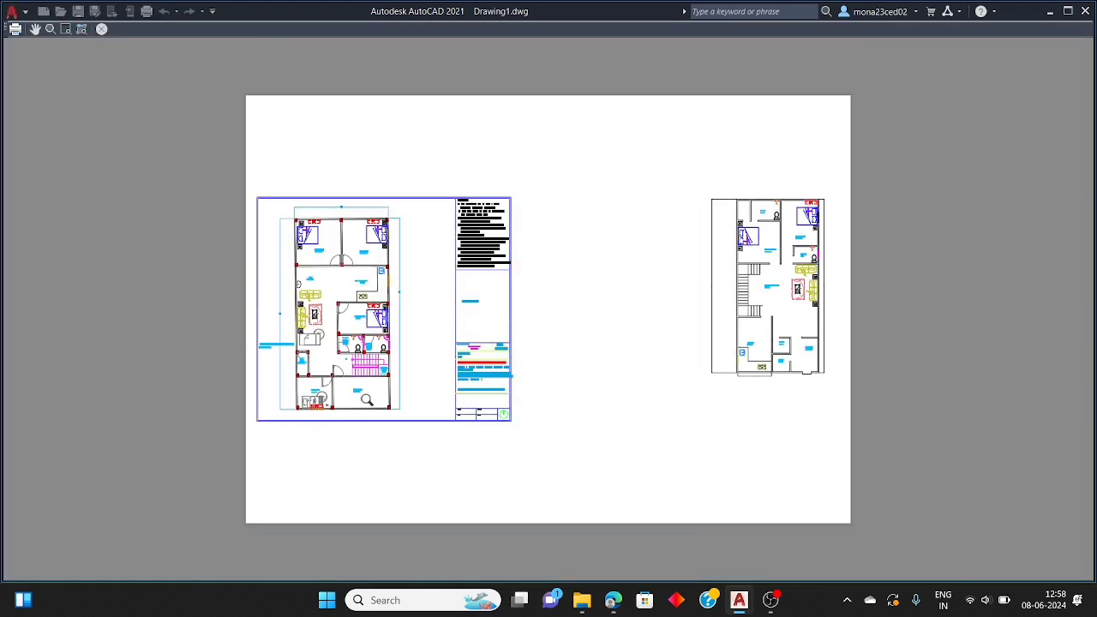
scroll(292, 227, up, 6)
scroll(494, 254, down, 6)
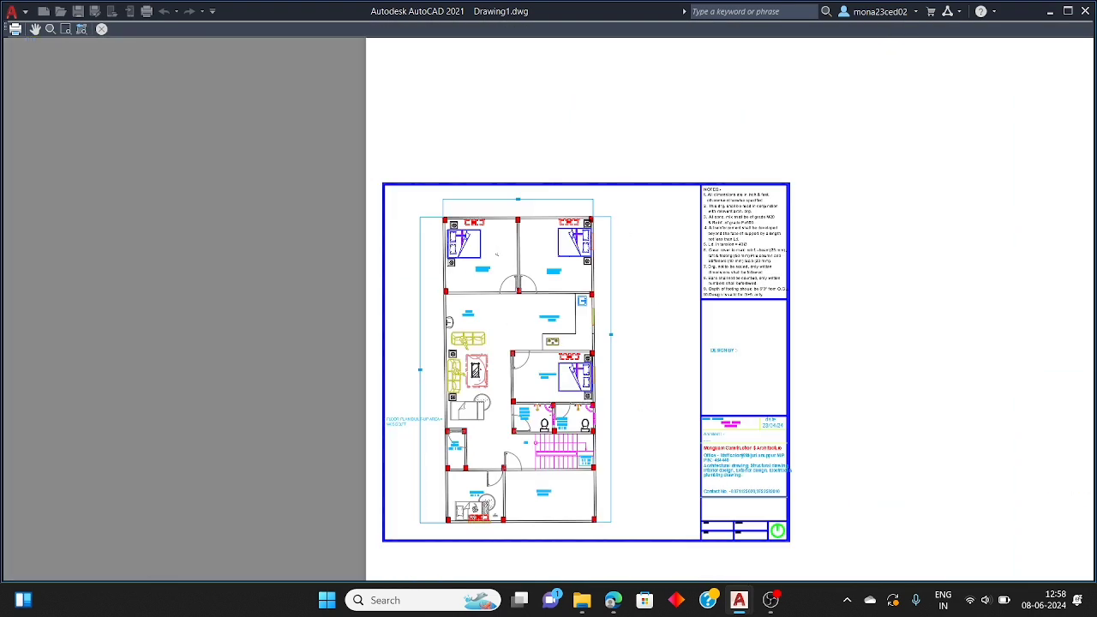
scroll(688, 377, up, 5)
scroll(623, 327, down, 6)
scroll(803, 137, up, 5)
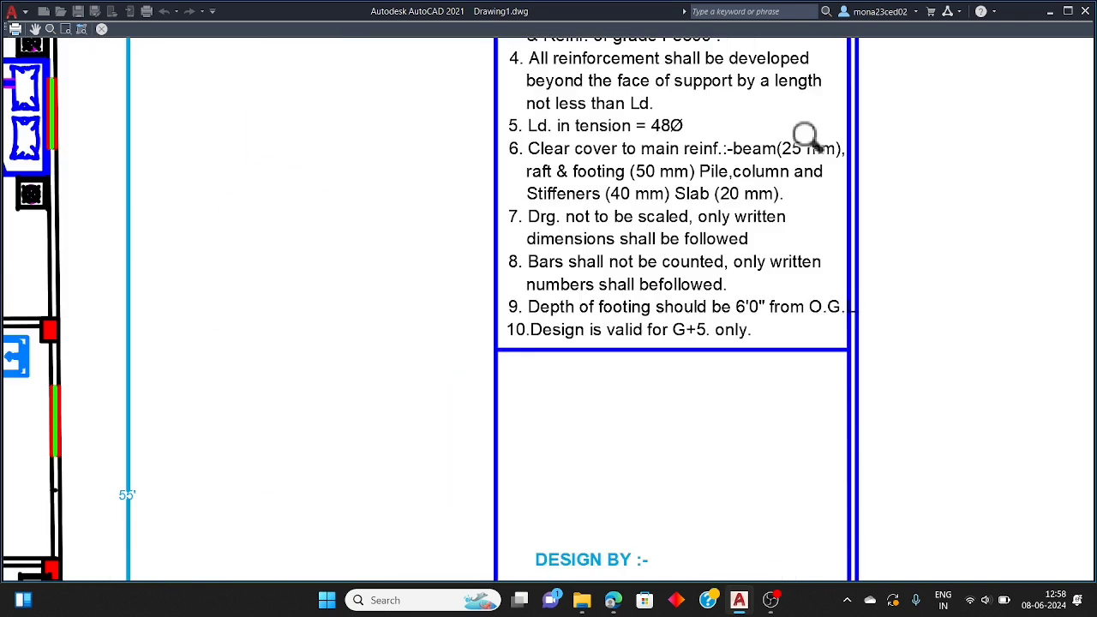
scroll(824, 227, down, 6)
scroll(626, 277, up, 5)
scroll(626, 278, down, 5)
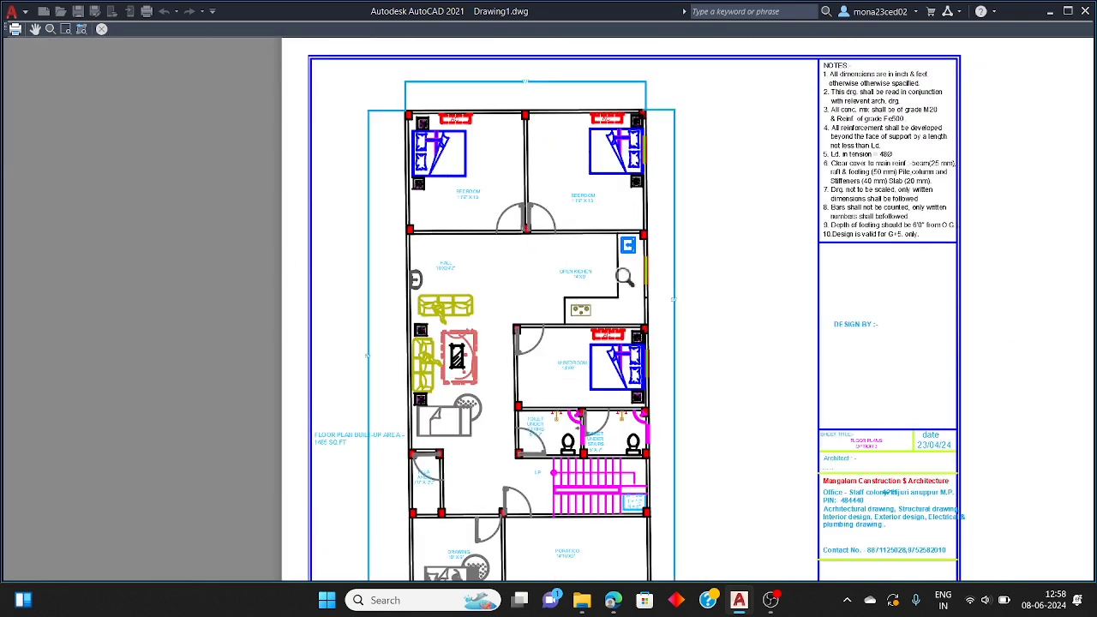
scroll(626, 278, up, 5)
scroll(628, 279, up, 4)
scroll(628, 279, down, 9)
scroll(602, 401, up, 4)
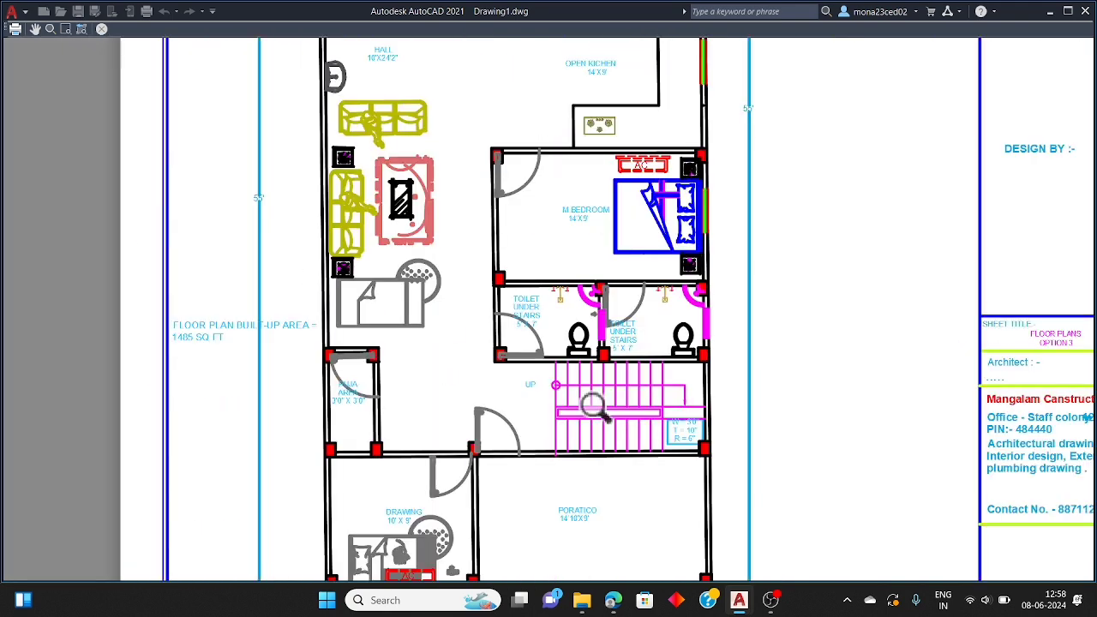
scroll(601, 403, up, 2)
scroll(293, 379, down, 6)
scroll(531, 370, up, 5)
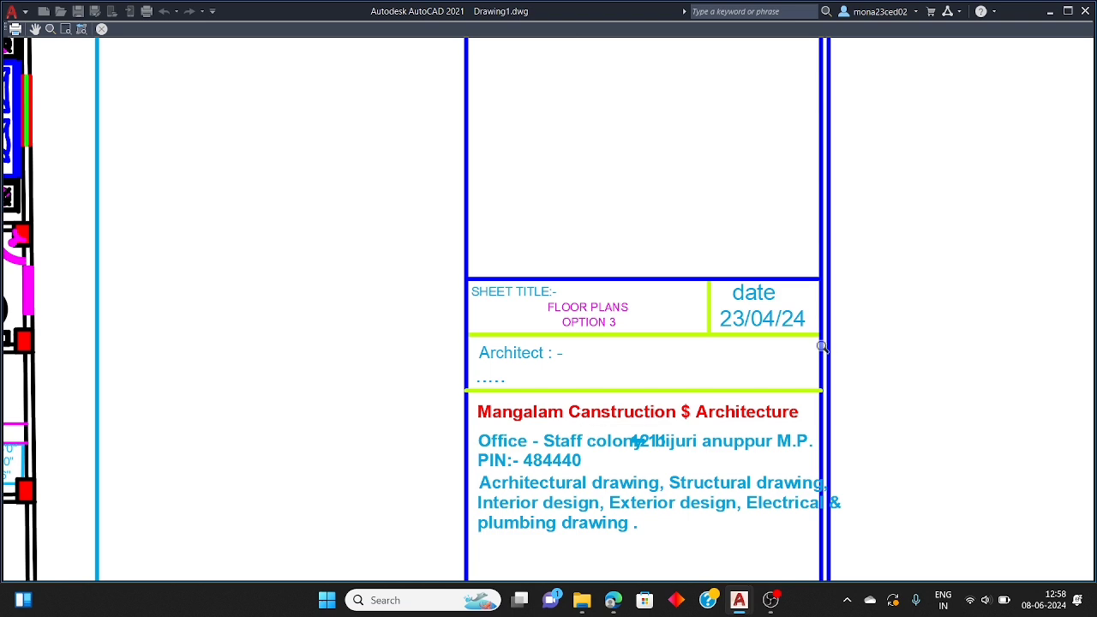
scroll(823, 346, down, 4)
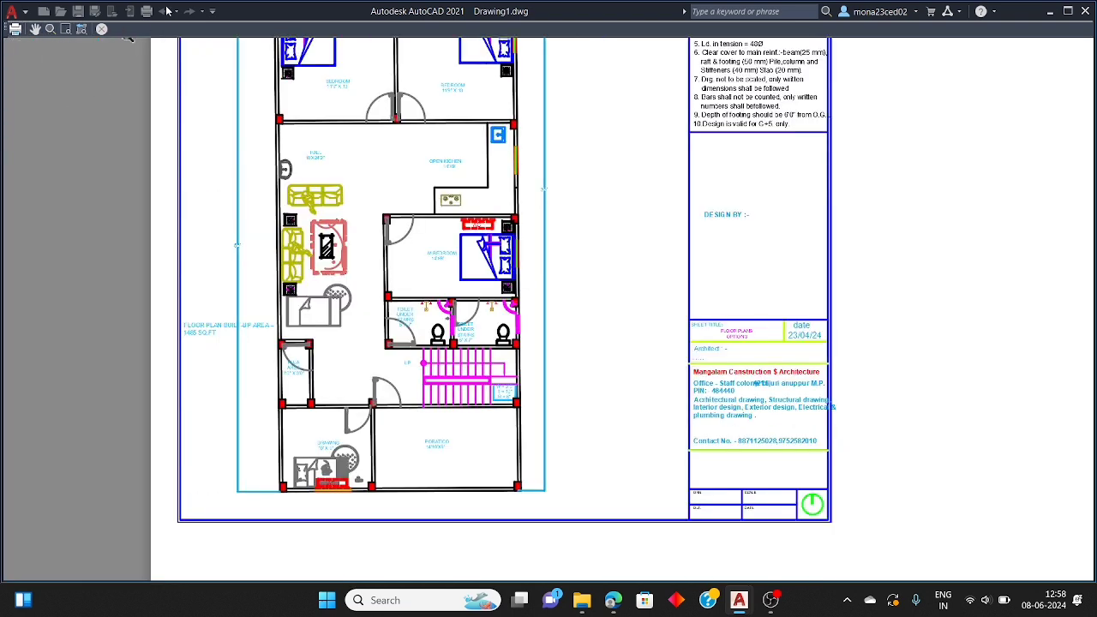
- Close the preview, accept the plot settings and browse the save location to This PC
click(103, 30)
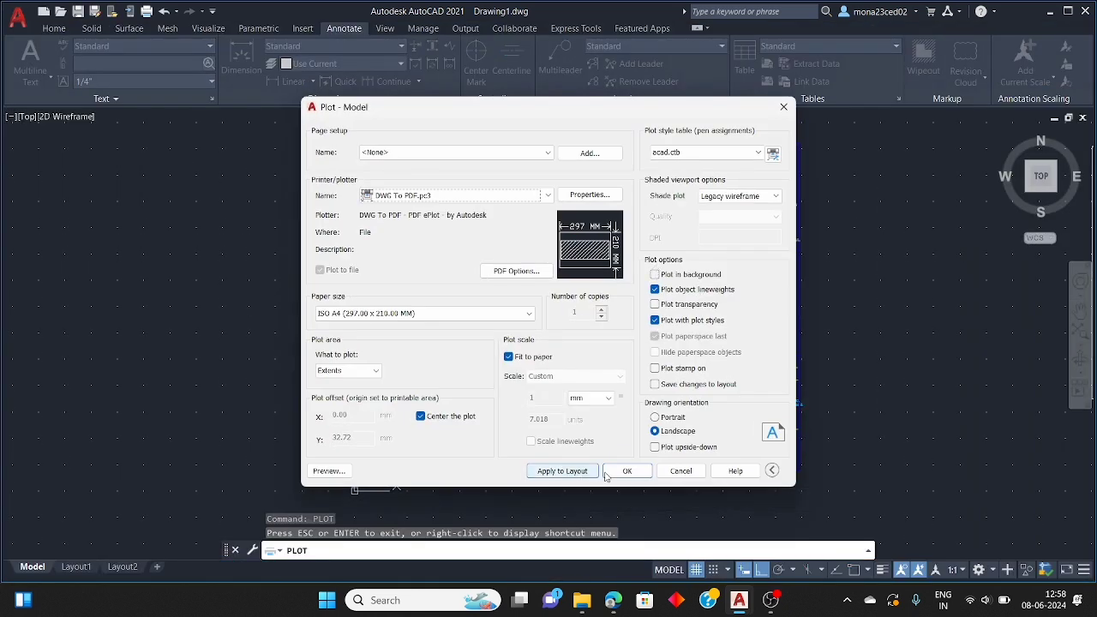
click(628, 472)
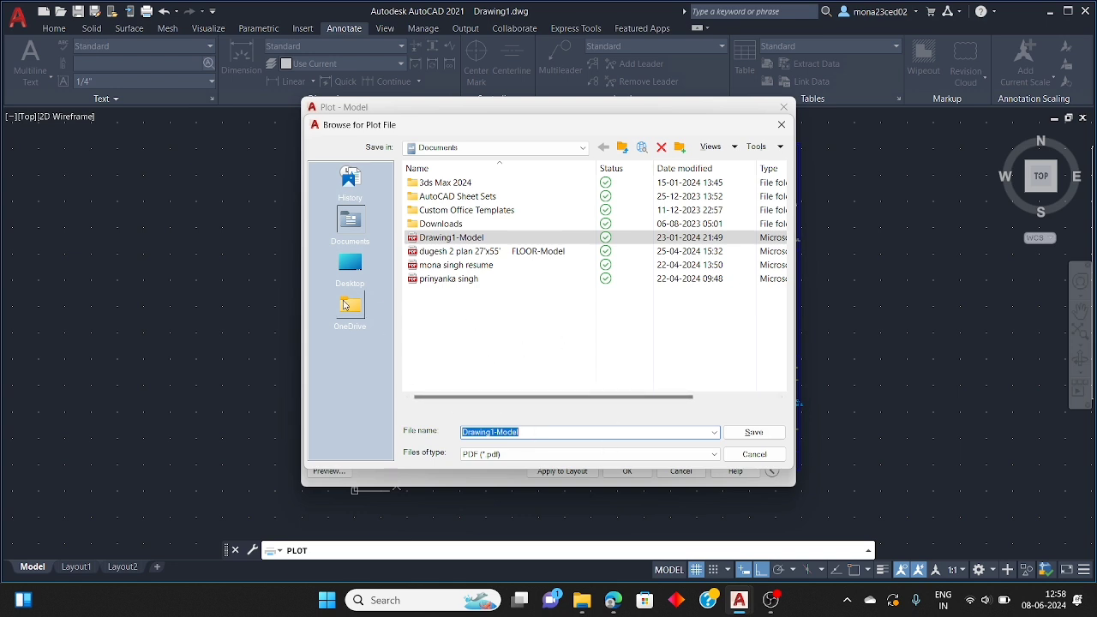
click(344, 304)
click(361, 264)
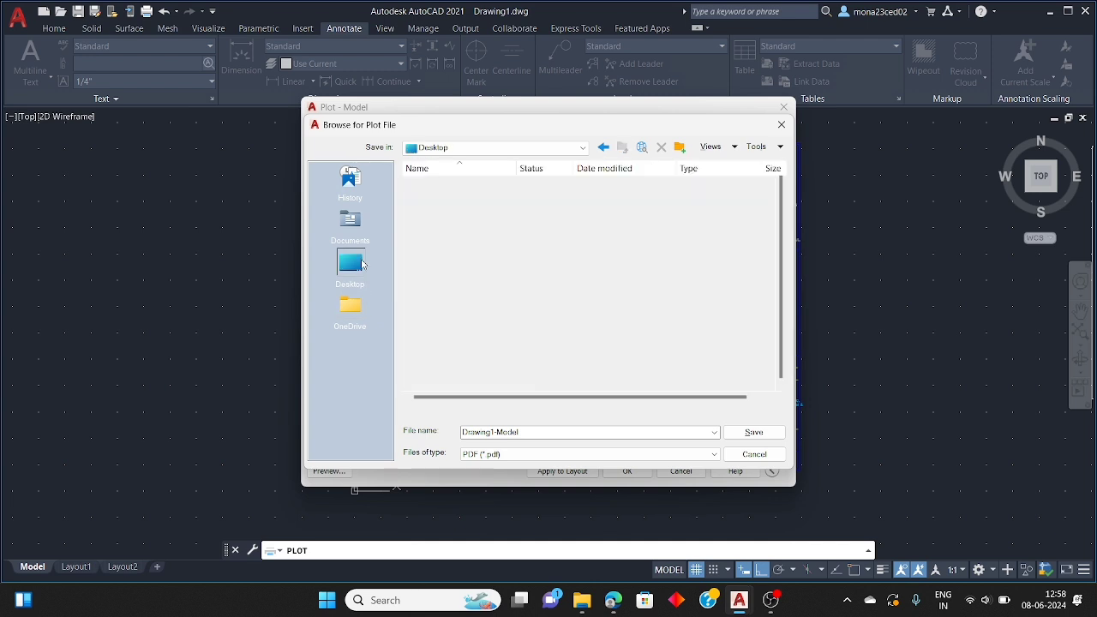
double_click(471, 309)
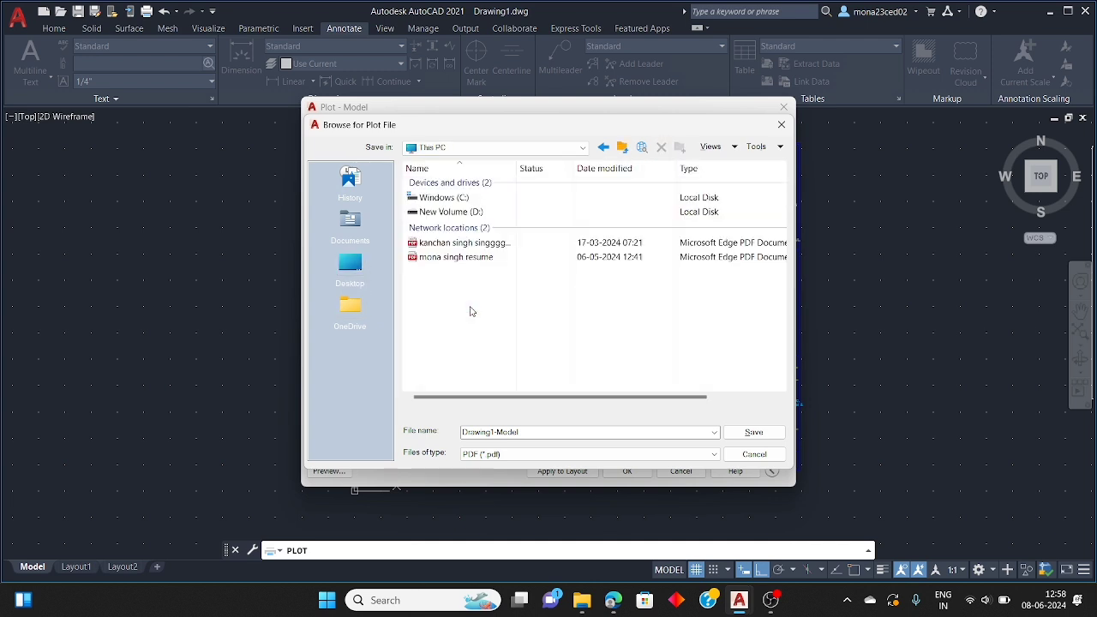
- Save Drawing1-Model.pdf into New Volume (D:)\Amit follder and scroll through it in Edge
double_click(476, 212)
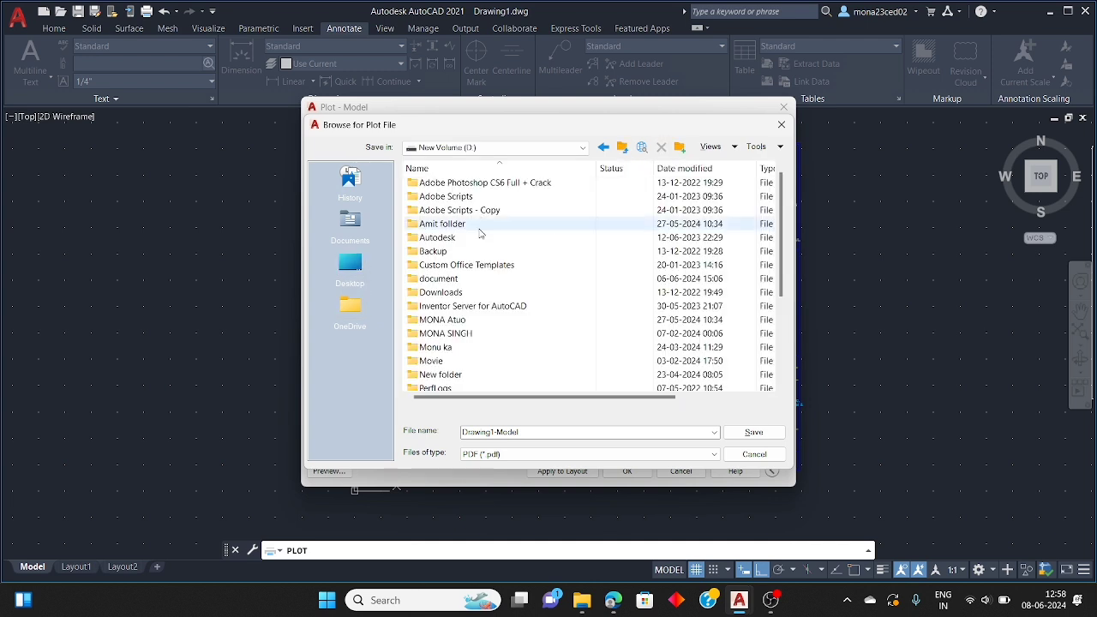
double_click(467, 224)
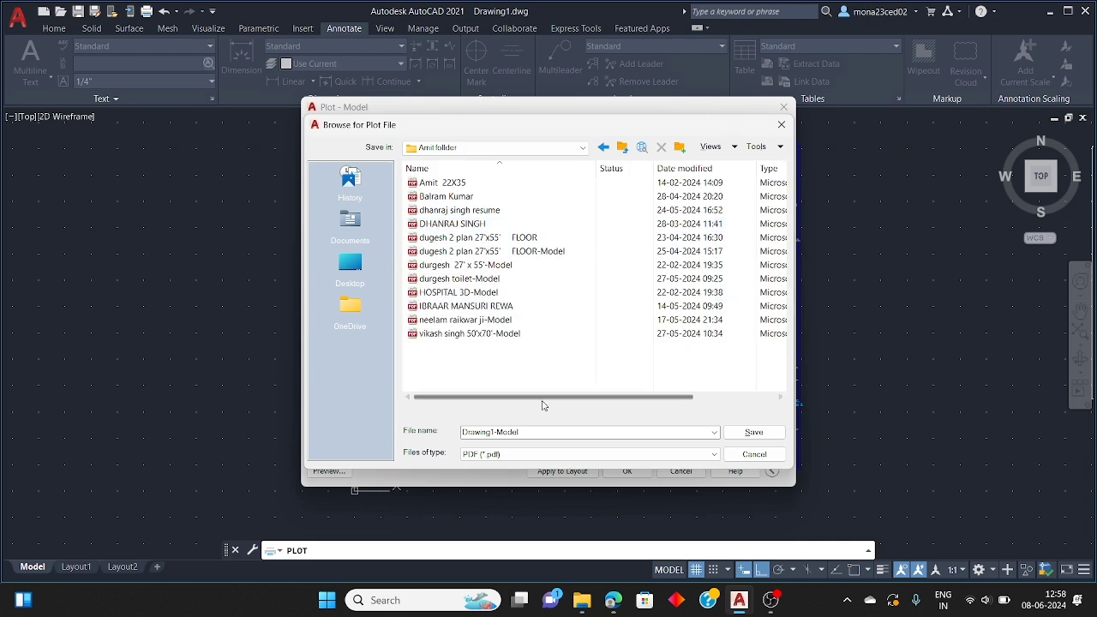
click(763, 436)
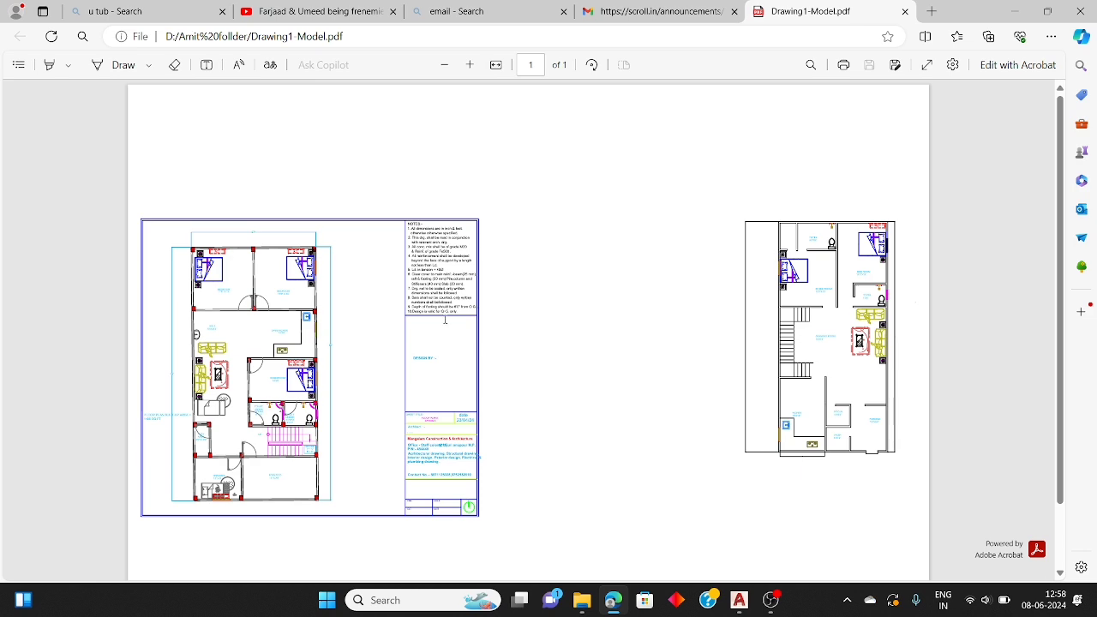
scroll(491, 225, down, 1)
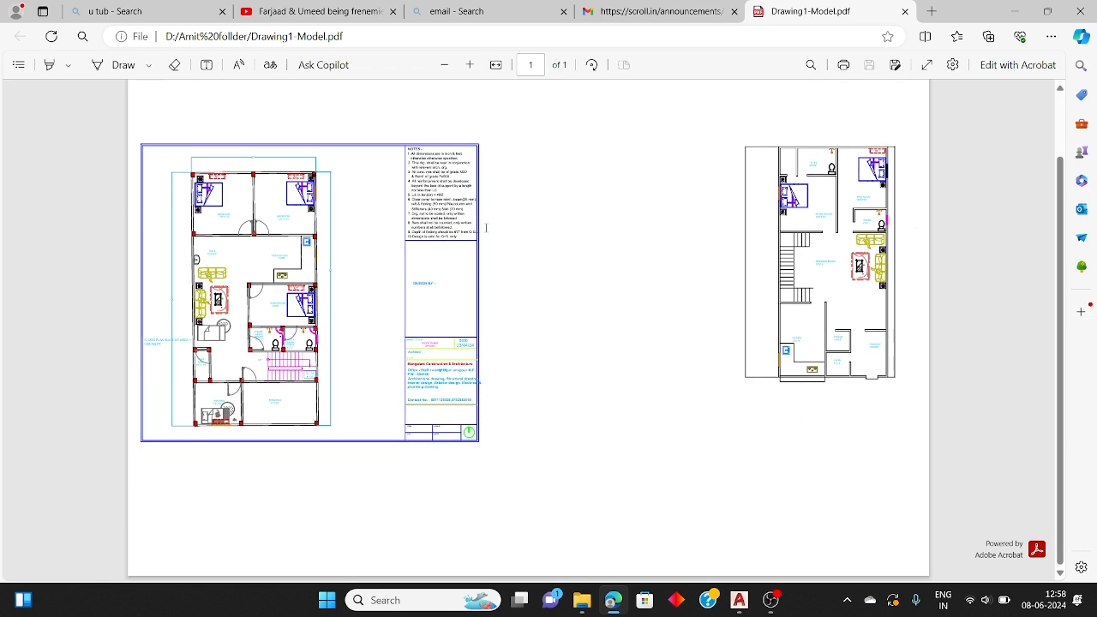
scroll(486, 228, up, 1)
scroll(486, 227, down, 1)
scroll(486, 227, up, 1)
- Minimize Edge, quick-save and close Drawing1.dwg, then minimize AutoCAD
click(1014, 11)
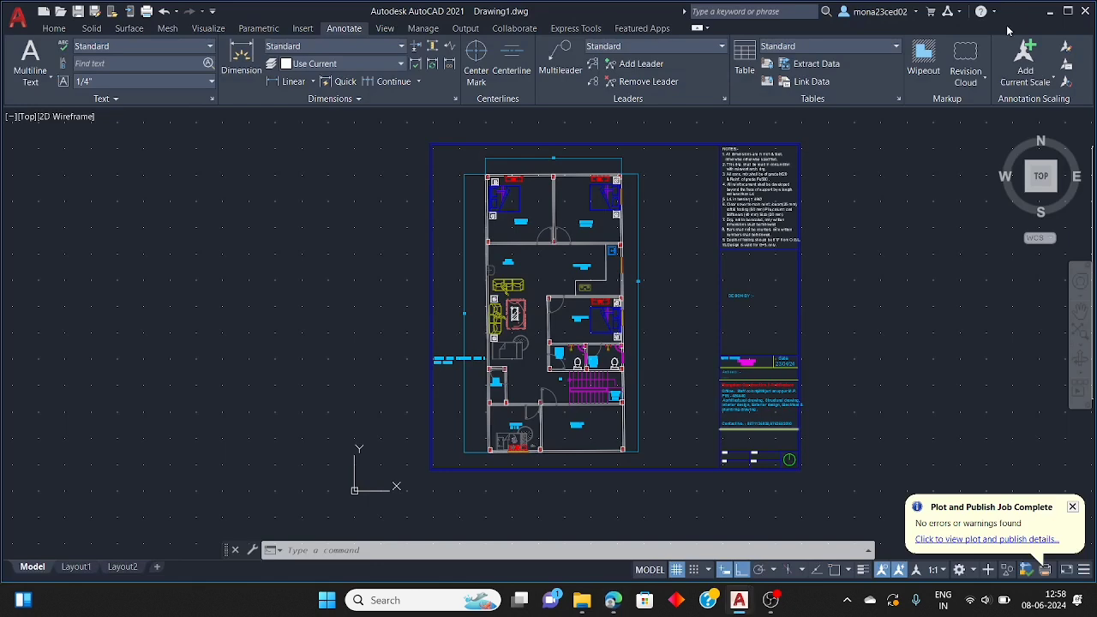
key(ctrl+s)
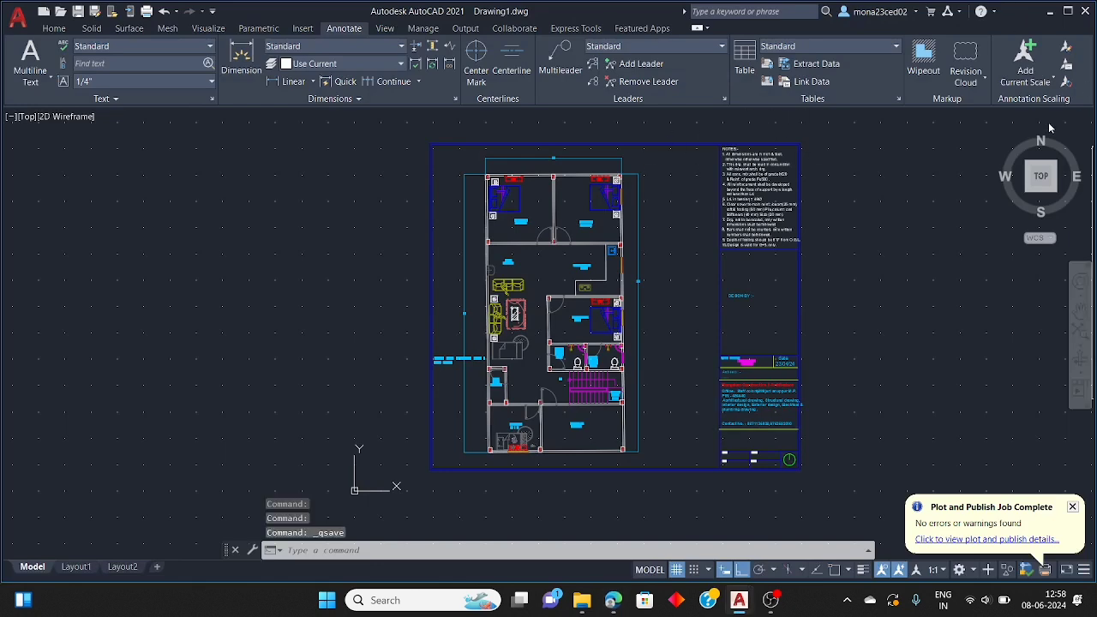
click(1084, 12)
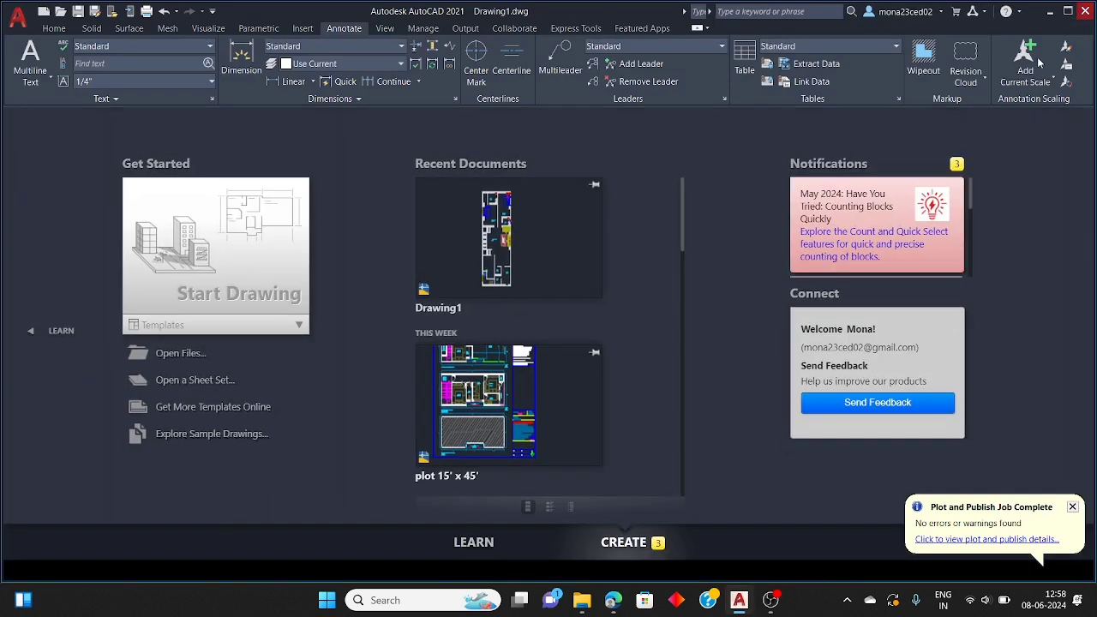
click(1050, 11)
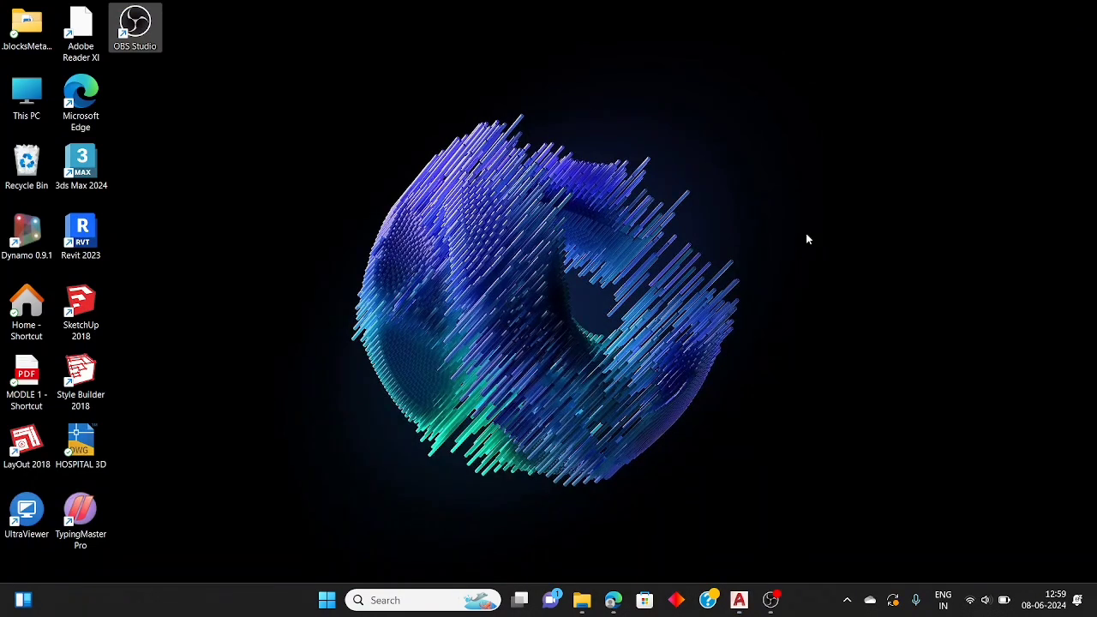
- Refresh the desktop and launch File Explorer on the Videos folder
right_click(254, 175)
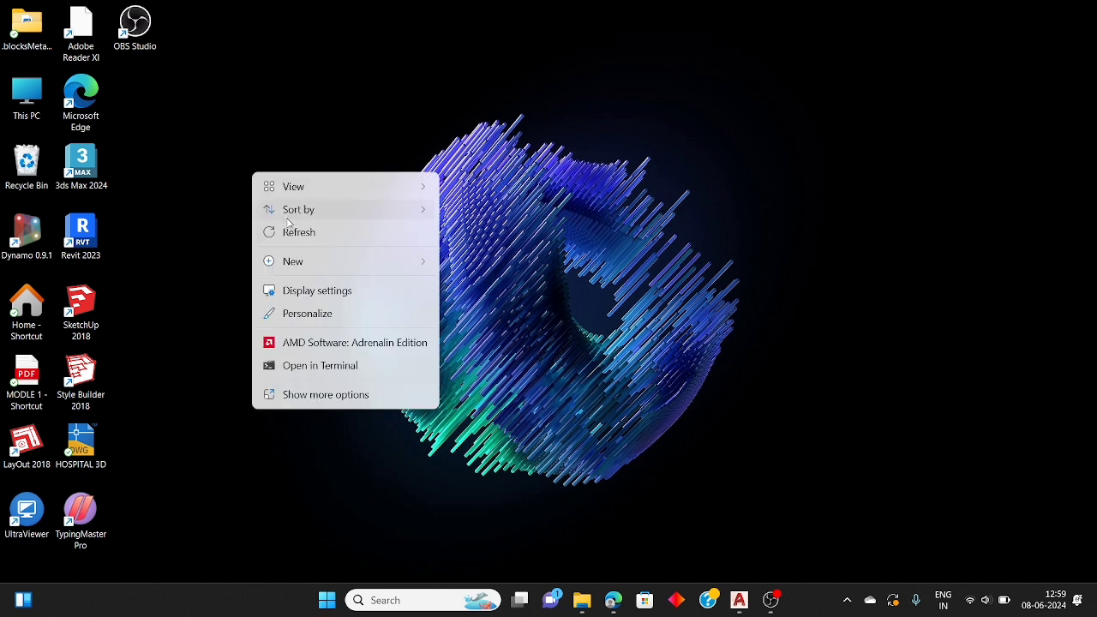
click(294, 238)
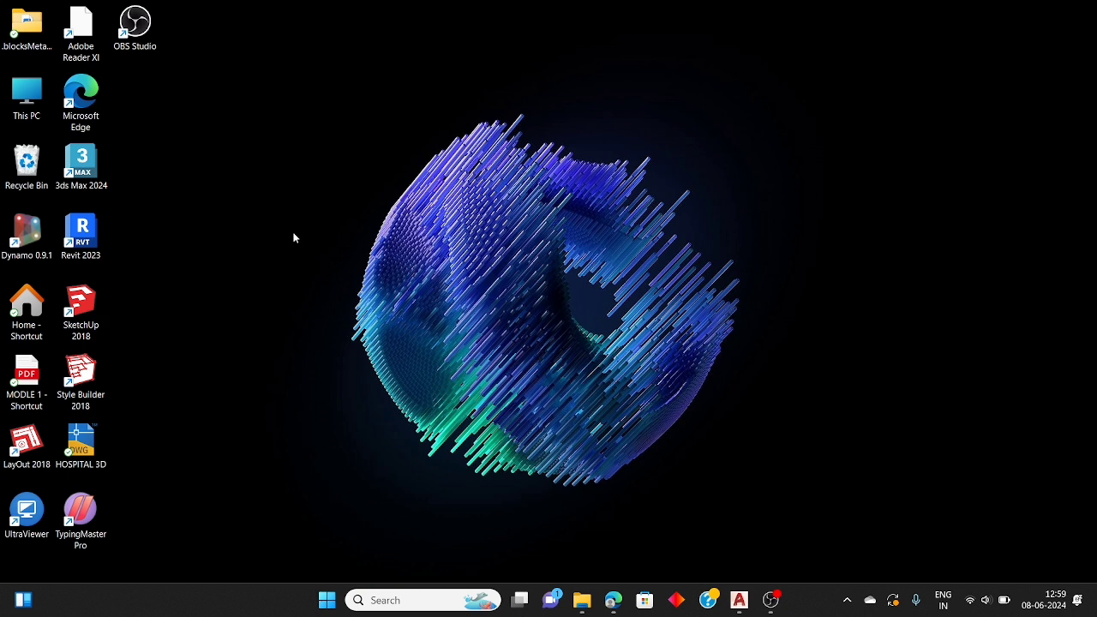
click(582, 600)
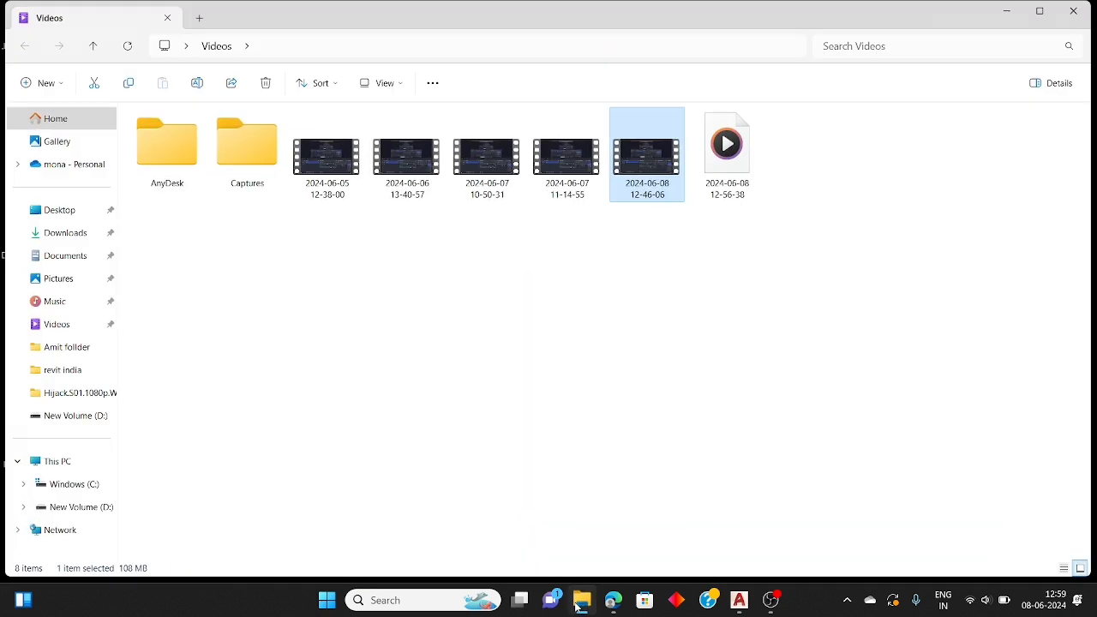
- Browse to New Volume (D:) > Amit follder and open Drawing1-Model.pdf in Edge
click(83, 510)
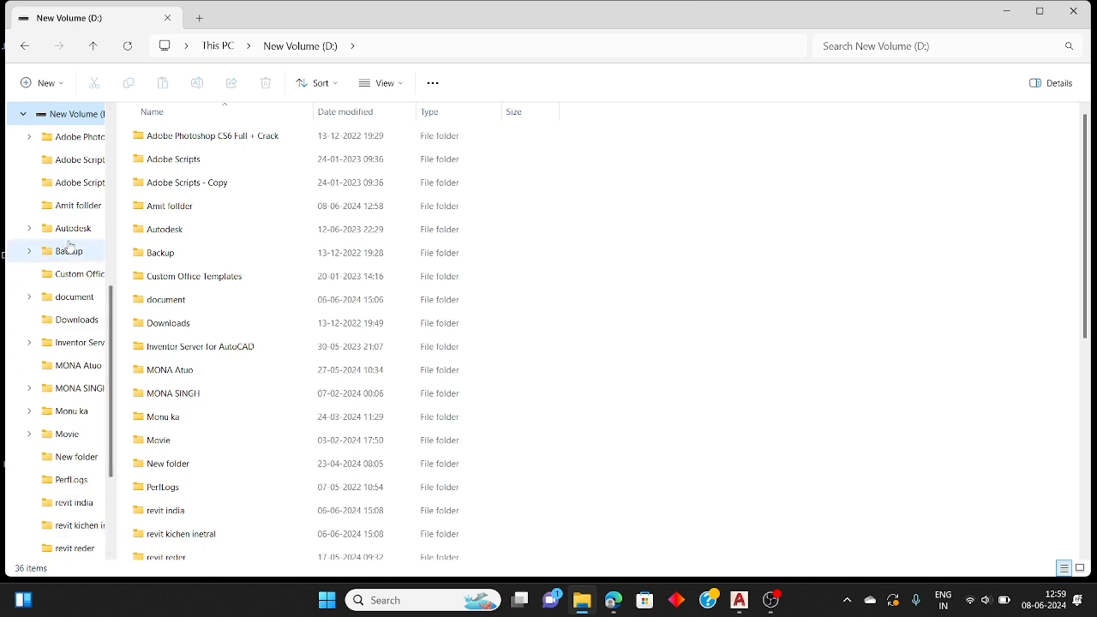
scroll(74, 248, down, 3)
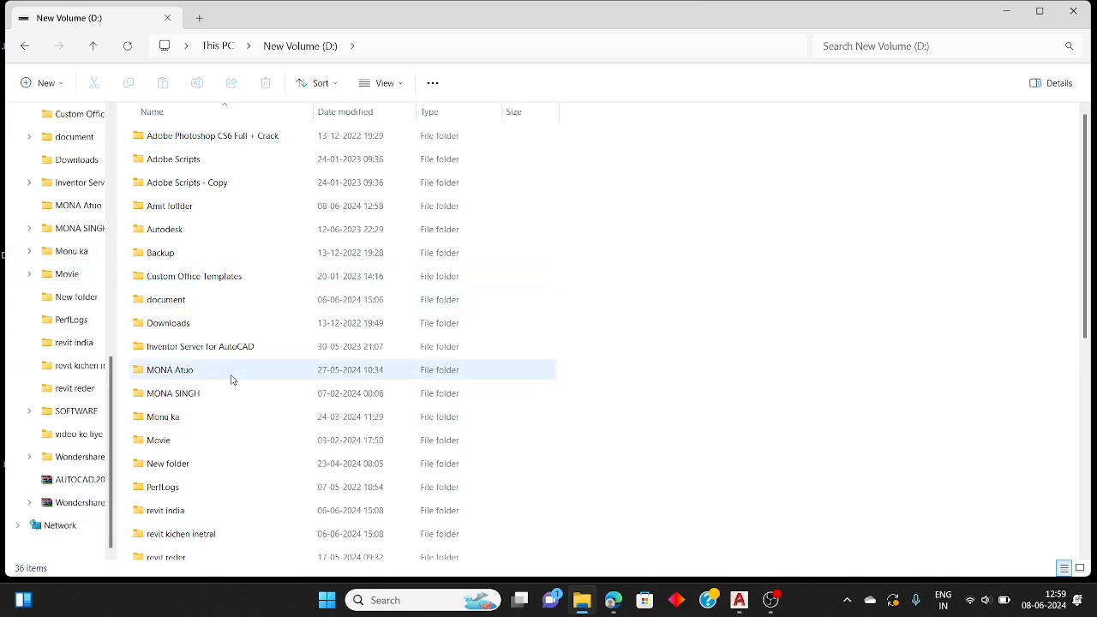
scroll(231, 377, down, 1)
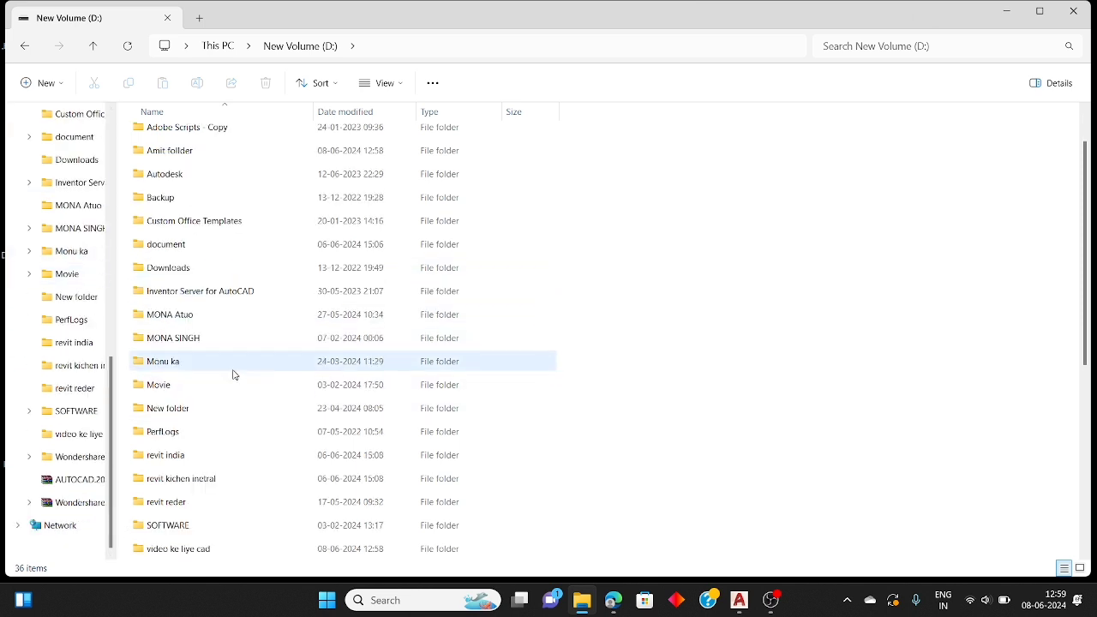
double_click(230, 151)
scroll(244, 346, down, 1)
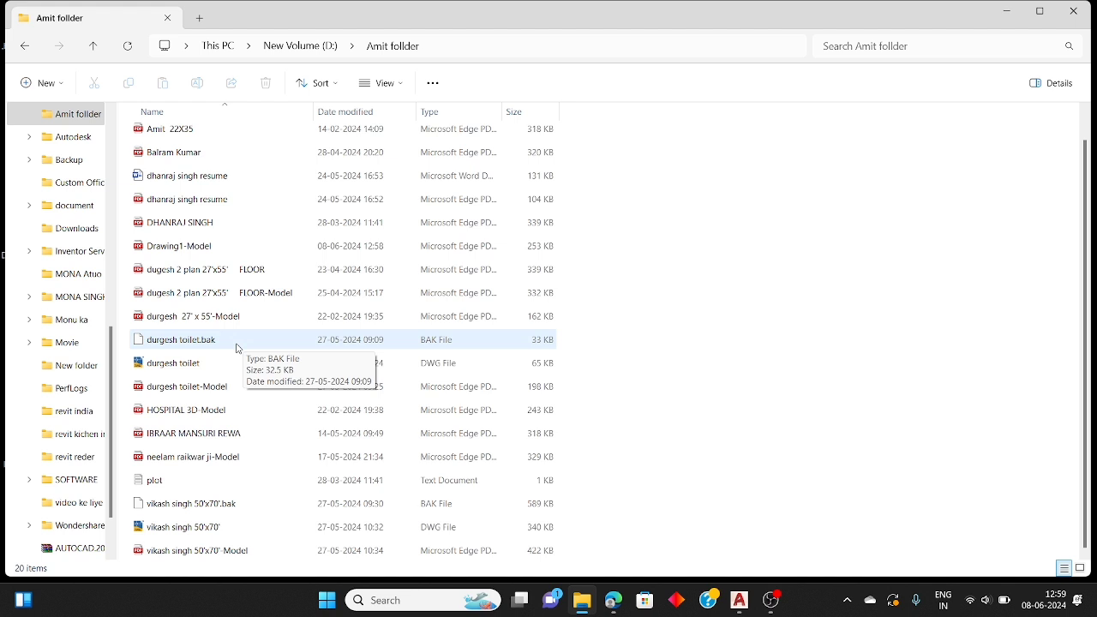
scroll(238, 348, up, 1)
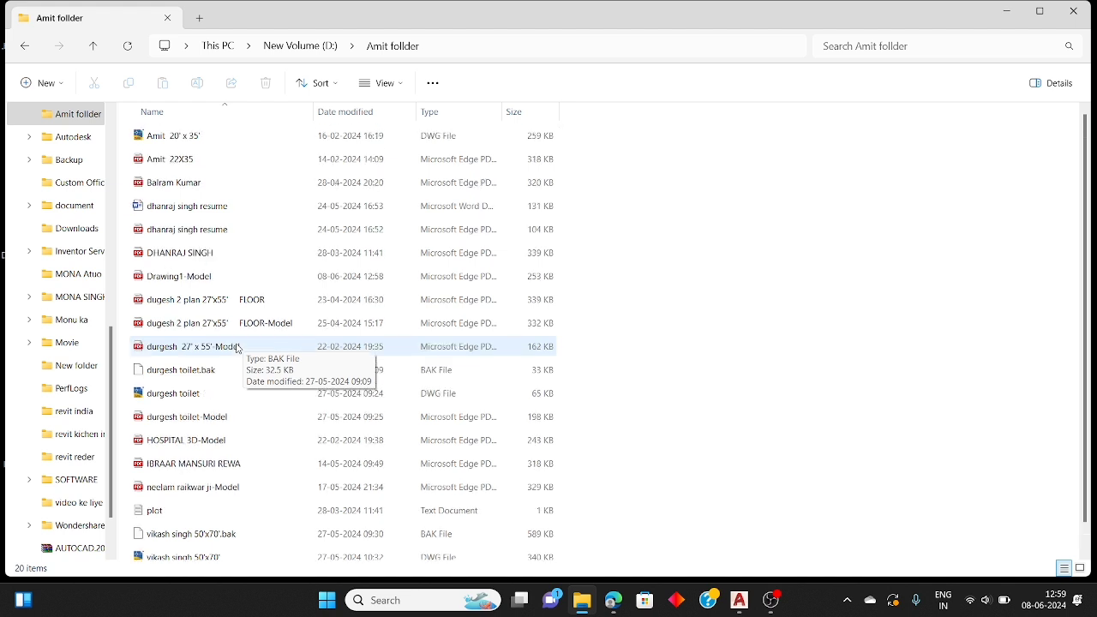
scroll(237, 347, down, 1)
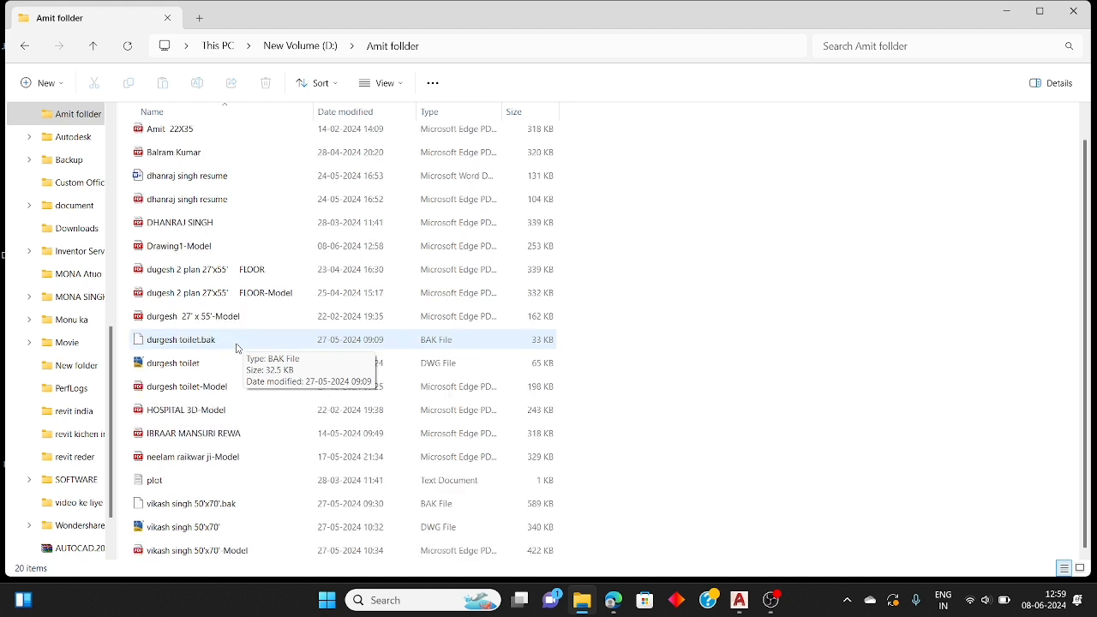
scroll(237, 348, up, 1)
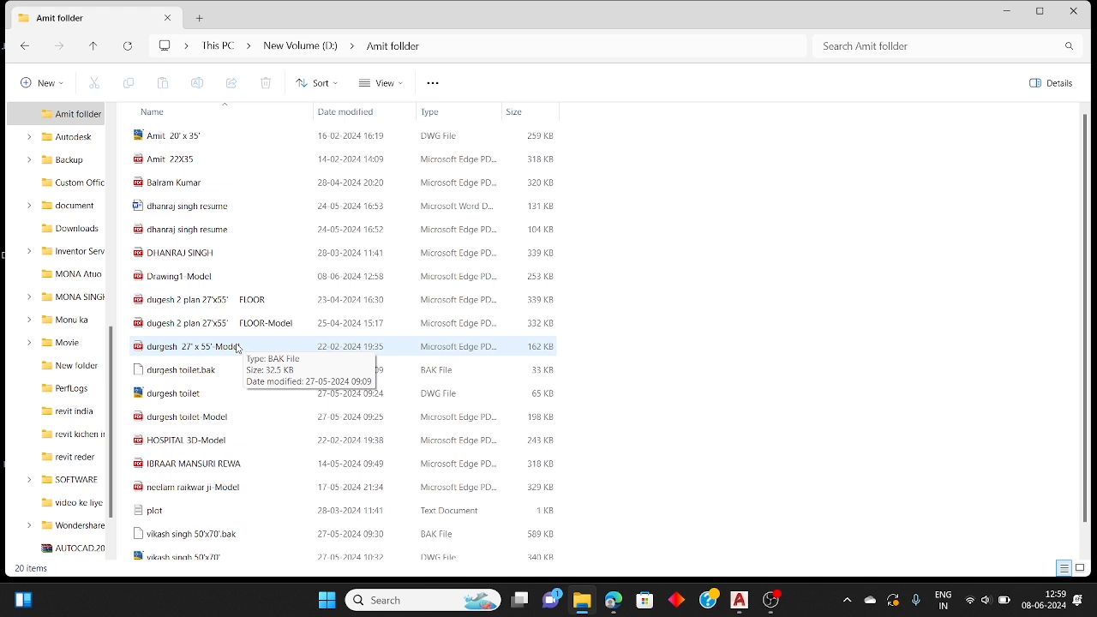
double_click(210, 280)
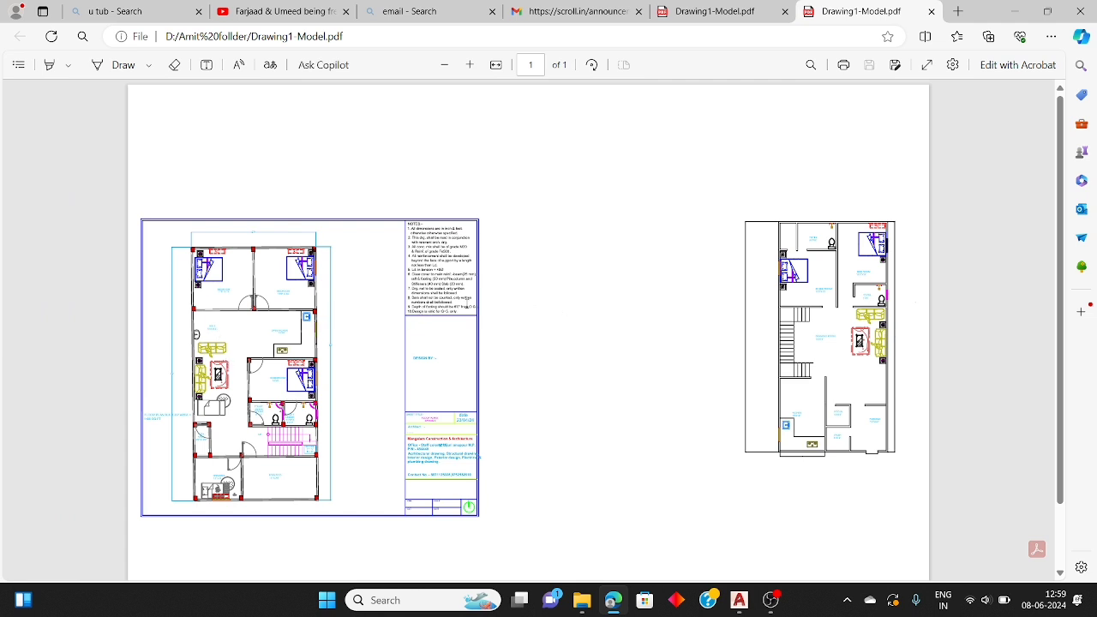
- Close the second Drawing1-Model.pdf tab in Edge, keeping the first one open
scroll(508, 267, down, 1)
scroll(371, 285, up, 1)
click(931, 11)
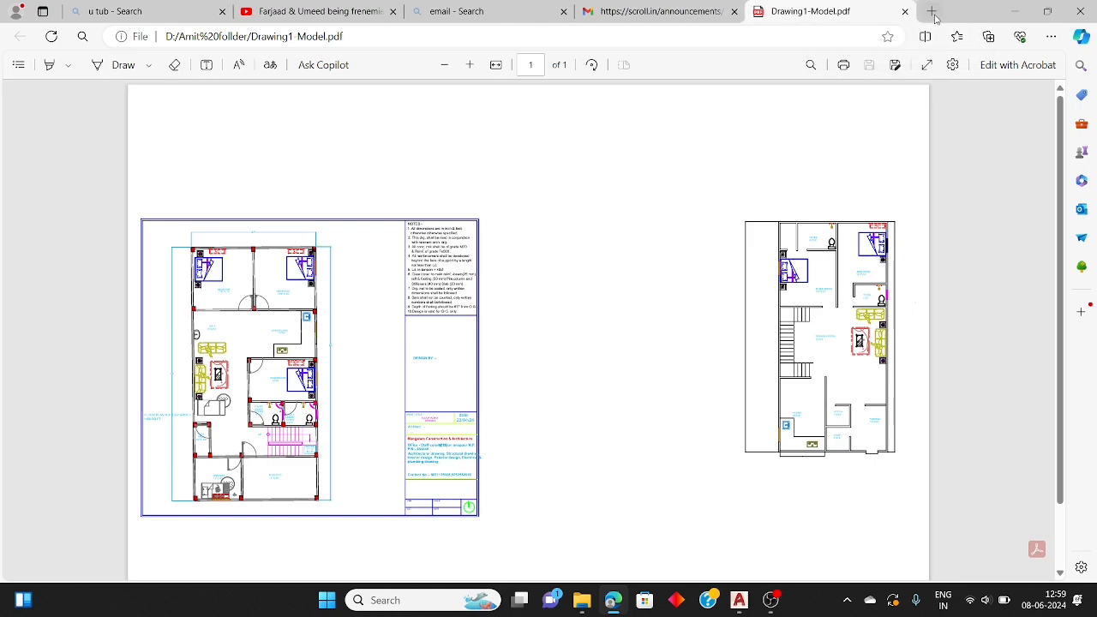